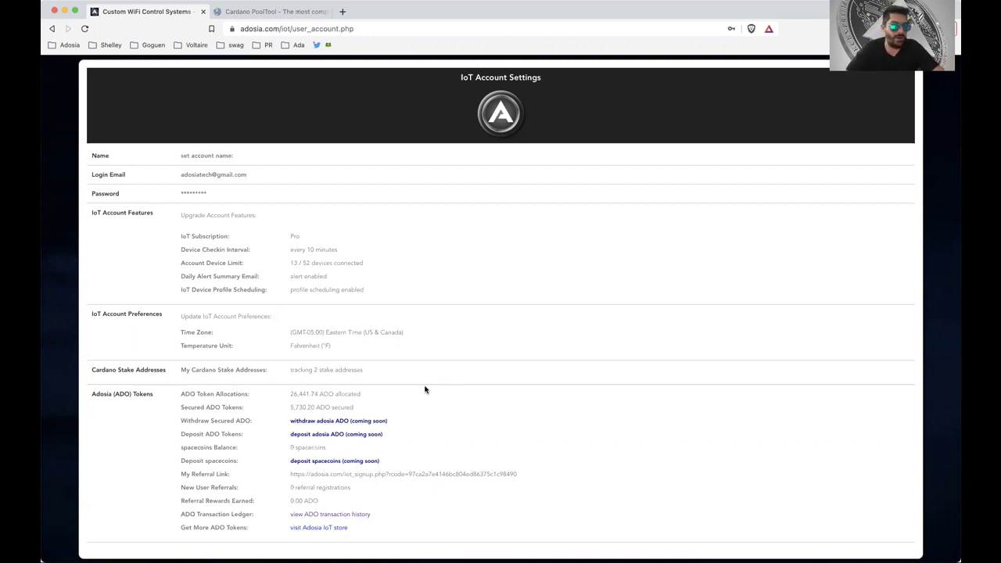
Reload the account page and expand Cardano Stake Addresses to list both FROG addresses with unclaimed ADO
scroll(672, 124, "up", 1)
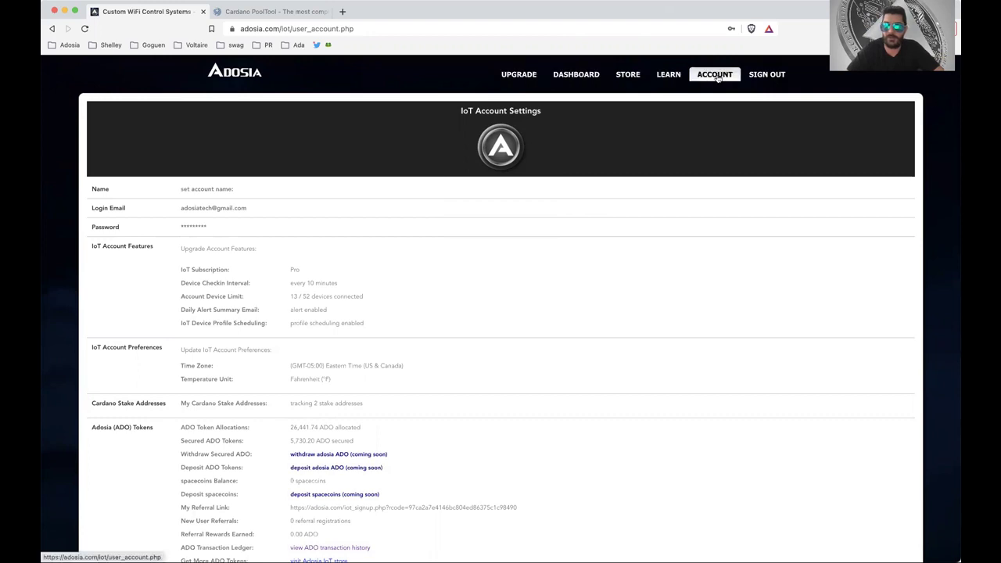
left_click(716, 78)
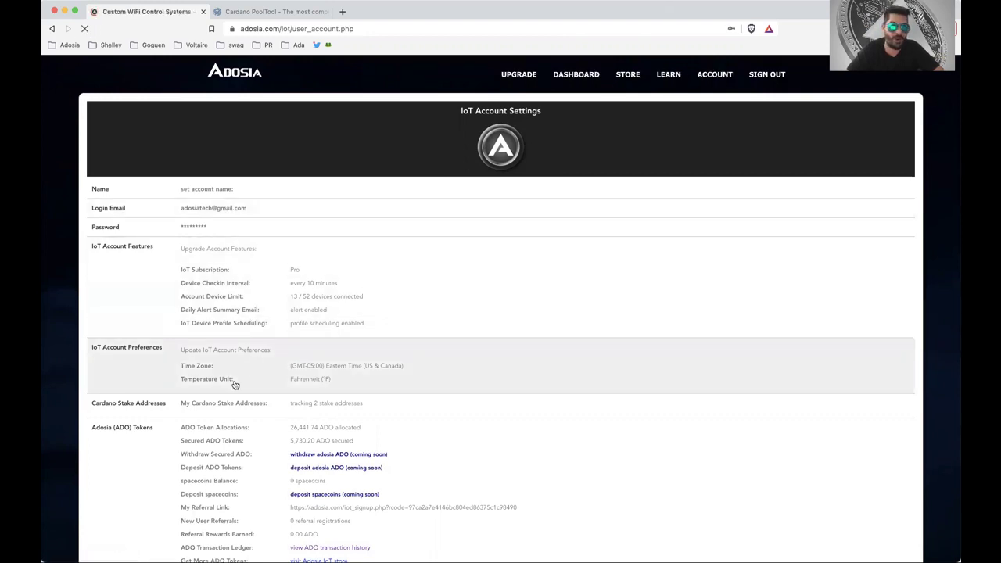
left_click(292, 405)
scroll(438, 389, "down", 5)
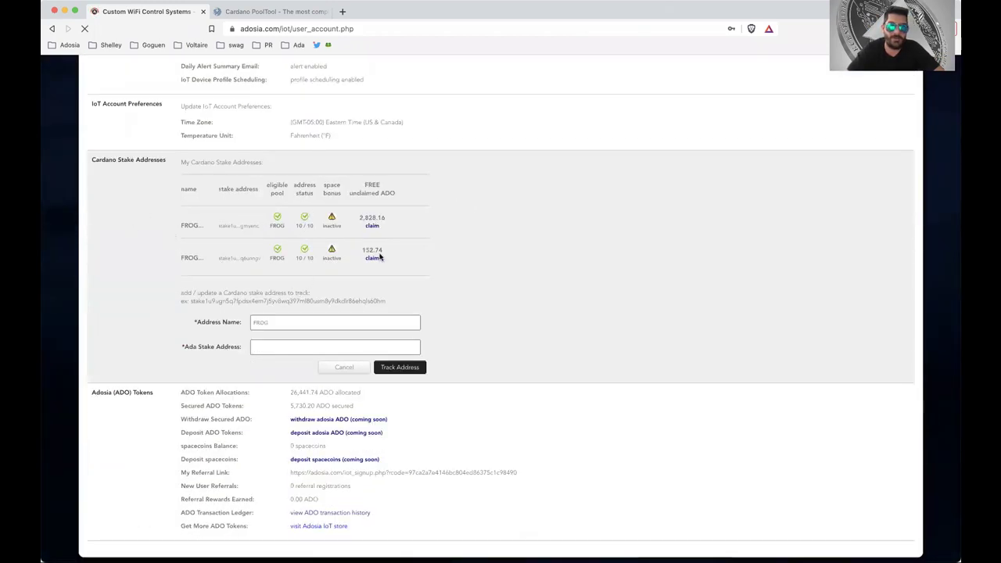
mouse_move(389, 259)
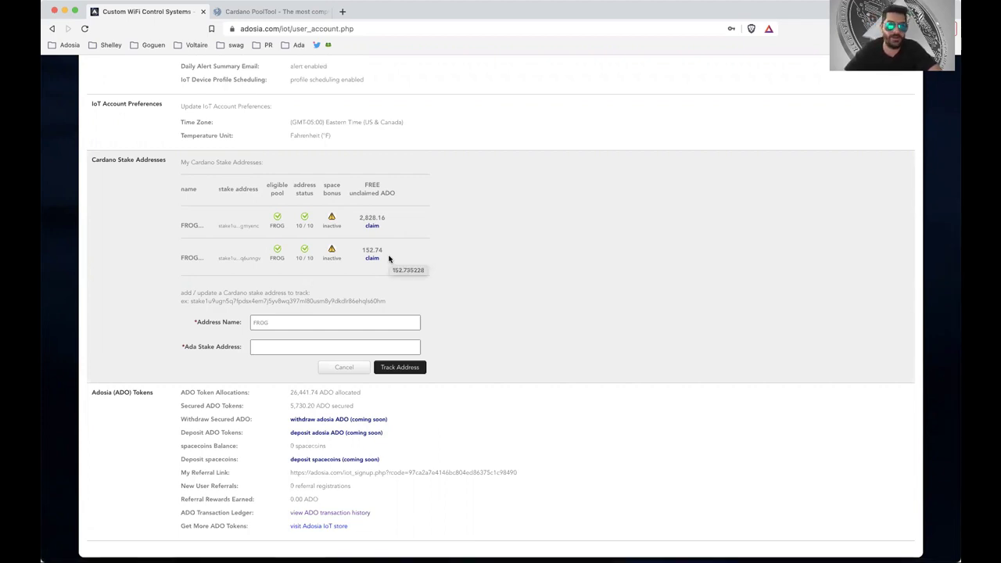
Paste the staking address into PoolTool's lookup and open its WOLF-delegated address details with 70.504 ₳ rewards
left_click(289, 14)
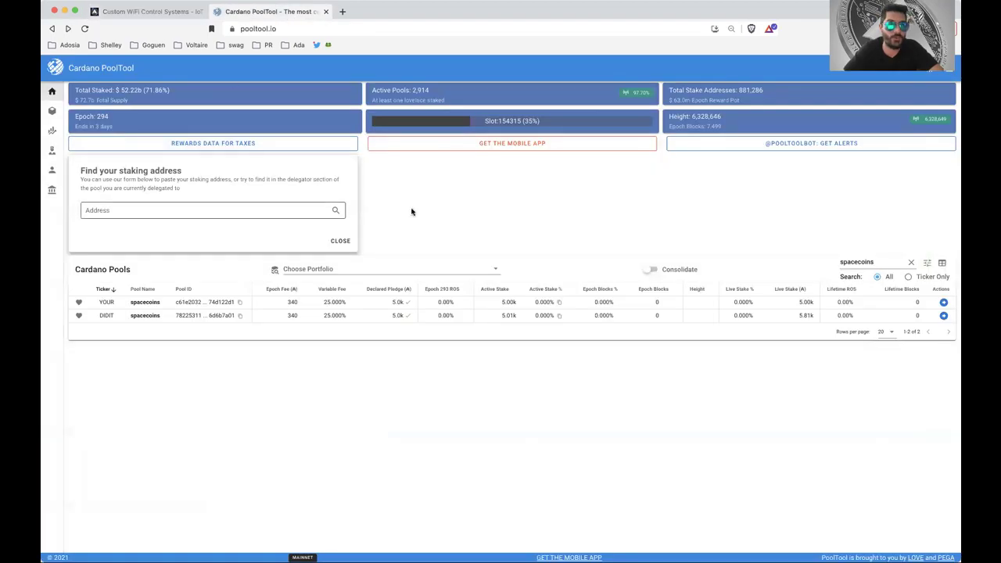
left_click(340, 241)
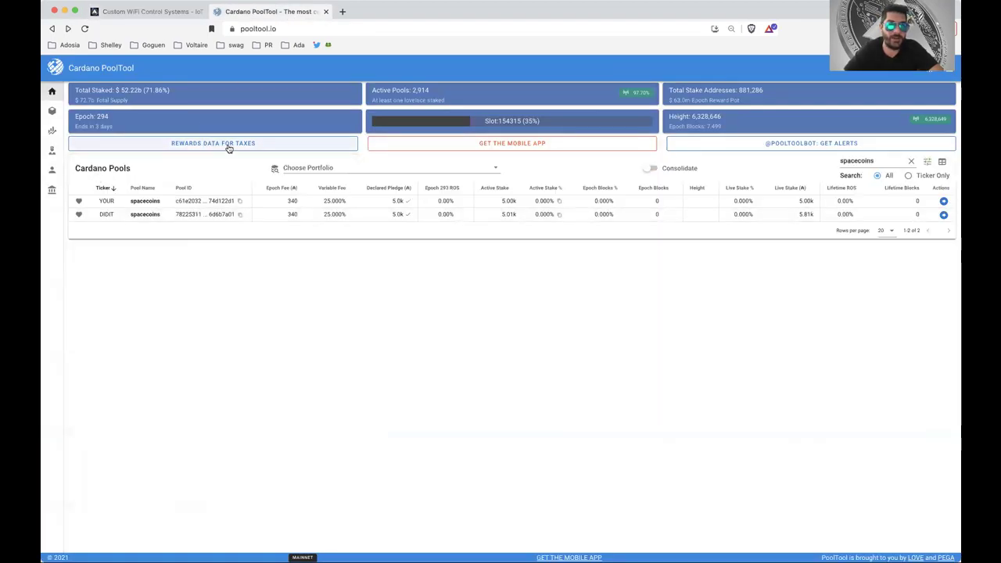
left_click(273, 149)
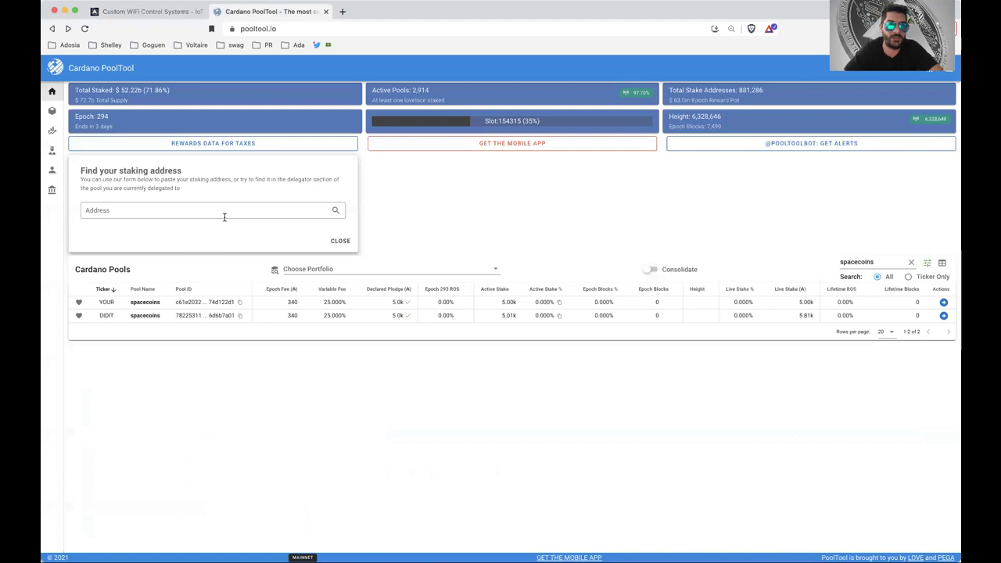
left_click(192, 211)
key("super+v")
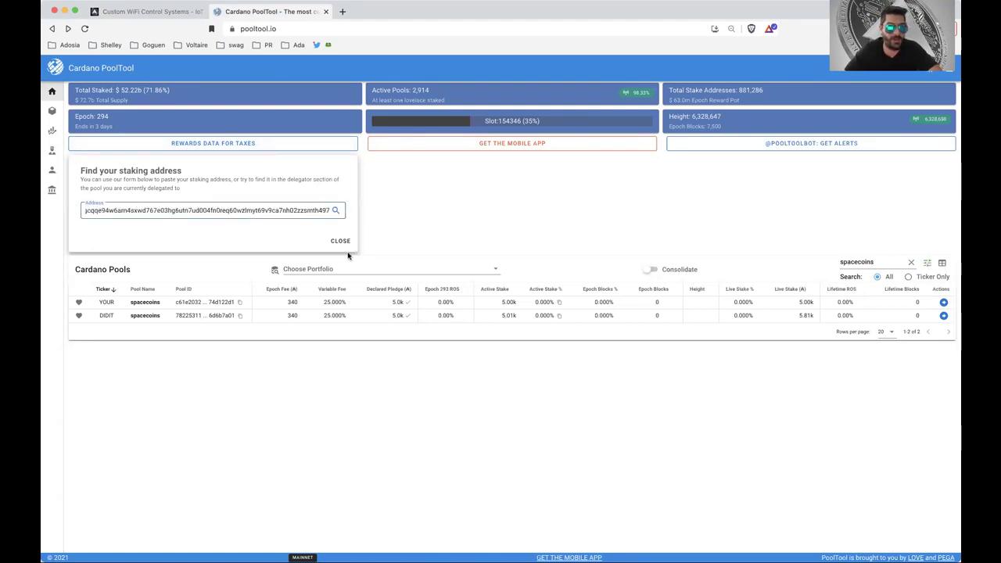
left_click(336, 212)
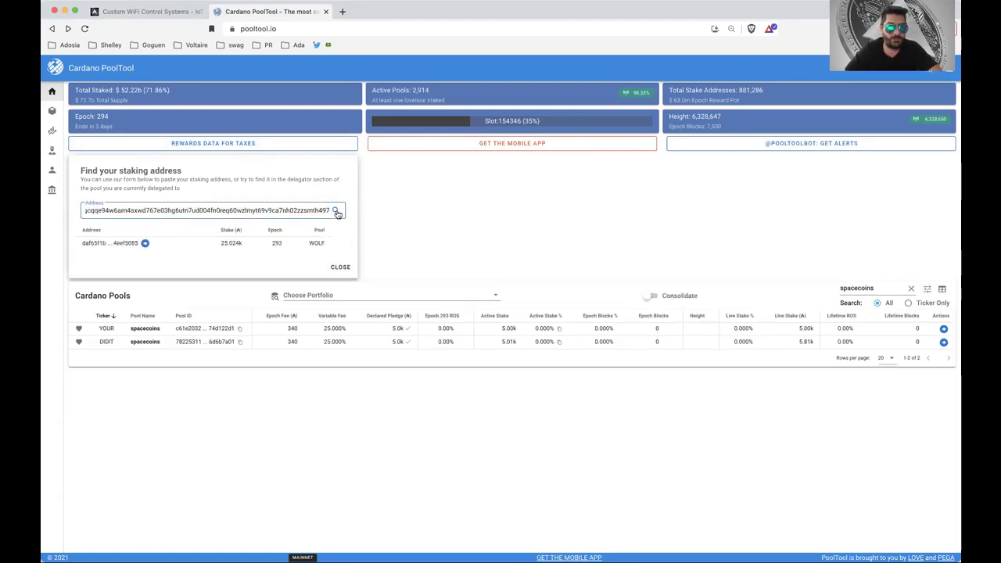
left_click(145, 244)
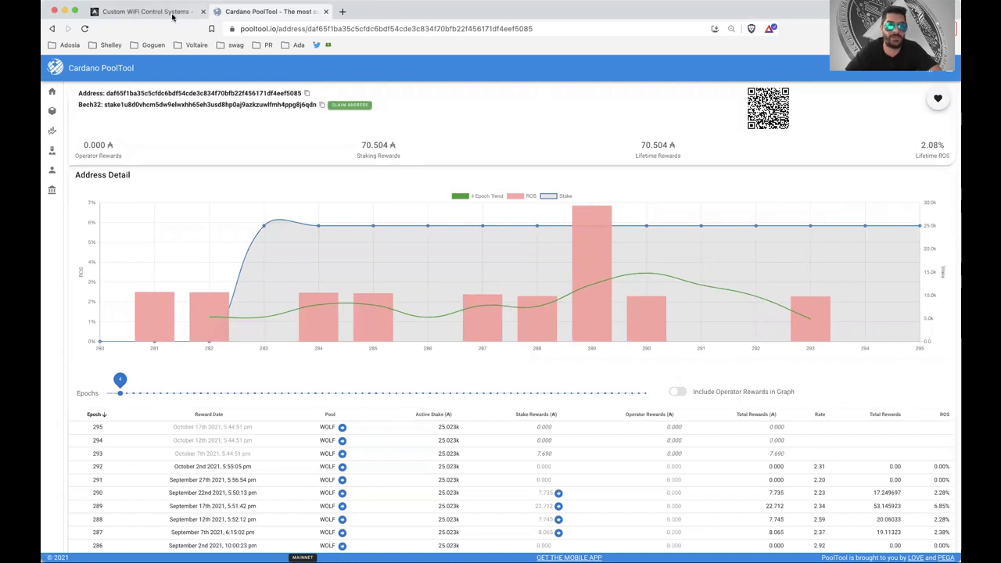
Back in Adosia, autofill the Ada stake address, name it WOLF, and track it
left_click(172, 13)
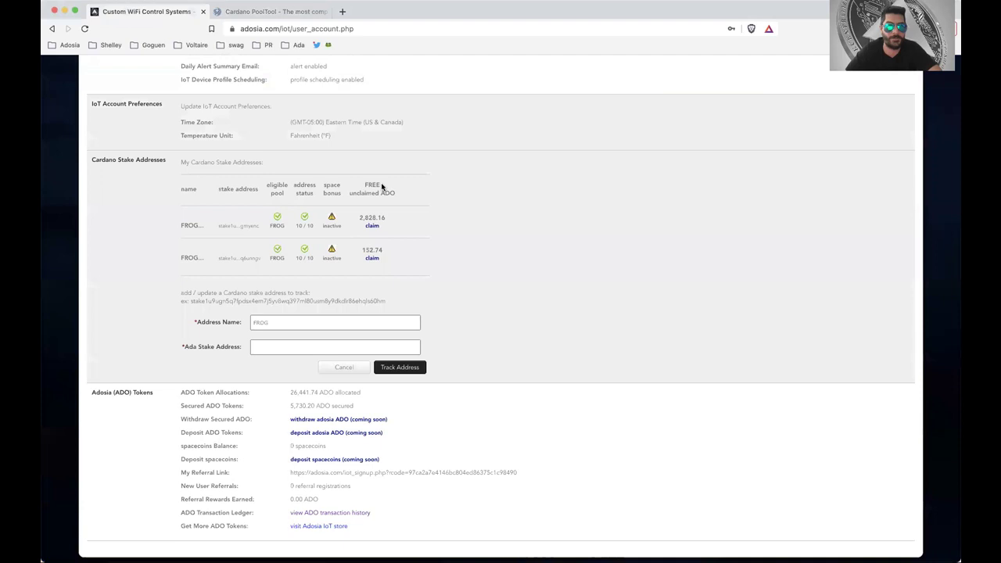
left_click(274, 345)
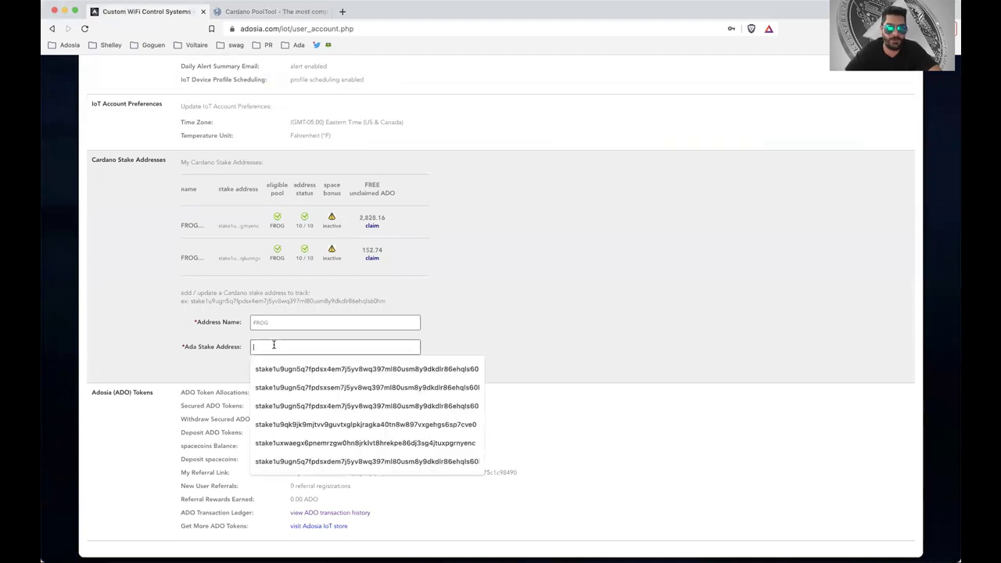
left_click(281, 369)
left_click(311, 320)
left_click(265, 381)
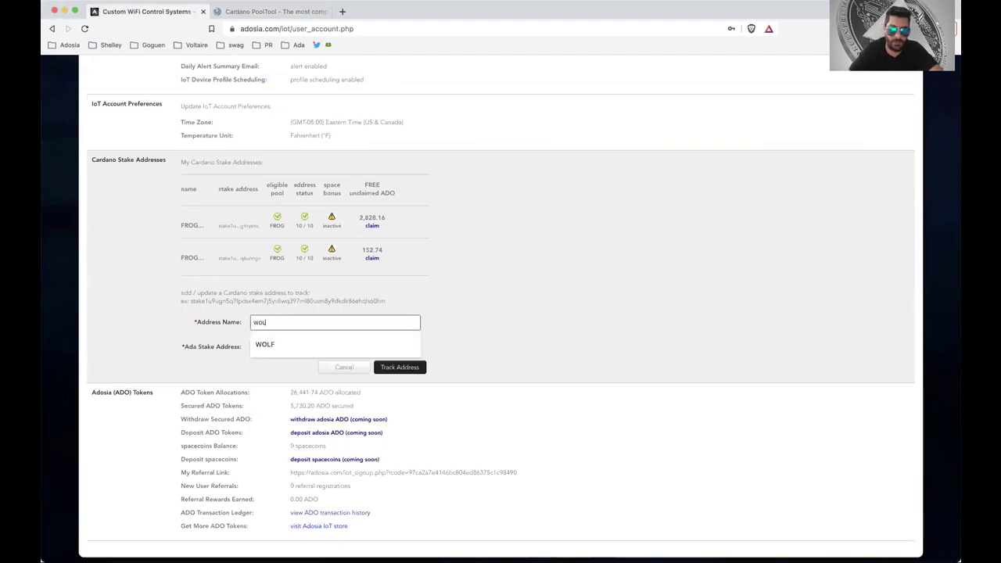
left_click(402, 367)
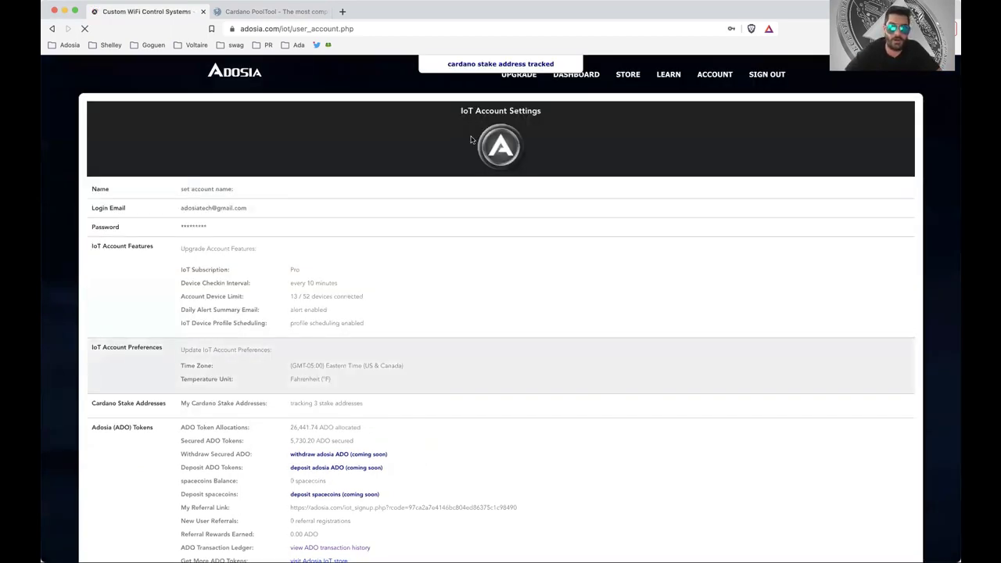
Expand the stake addresses to show the new WOLF entry with 86.60 unclaimed ADO
scroll(313, 368, "down", 1)
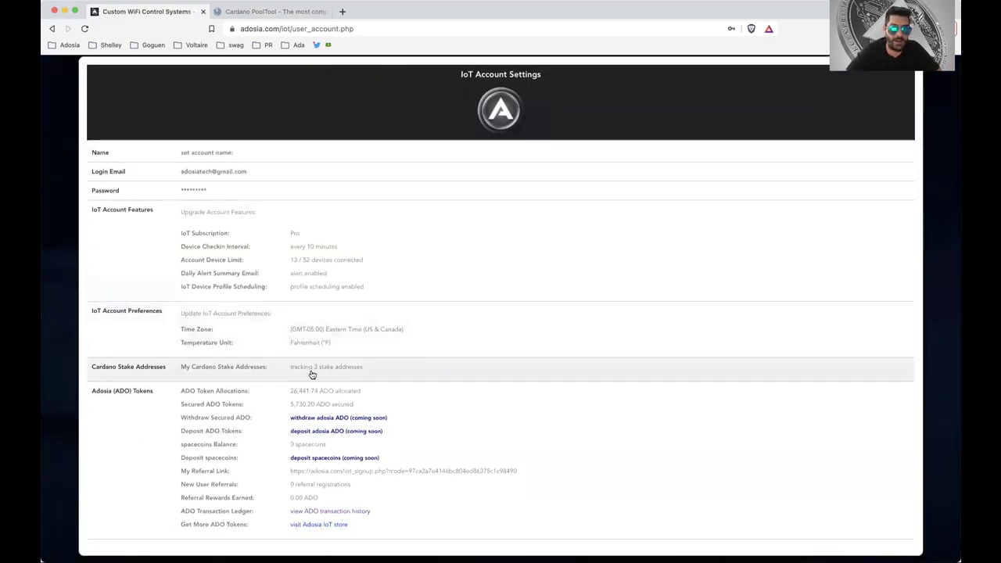
left_click(334, 374)
scroll(422, 427, "down", 1)
scroll(422, 427, "down", 5)
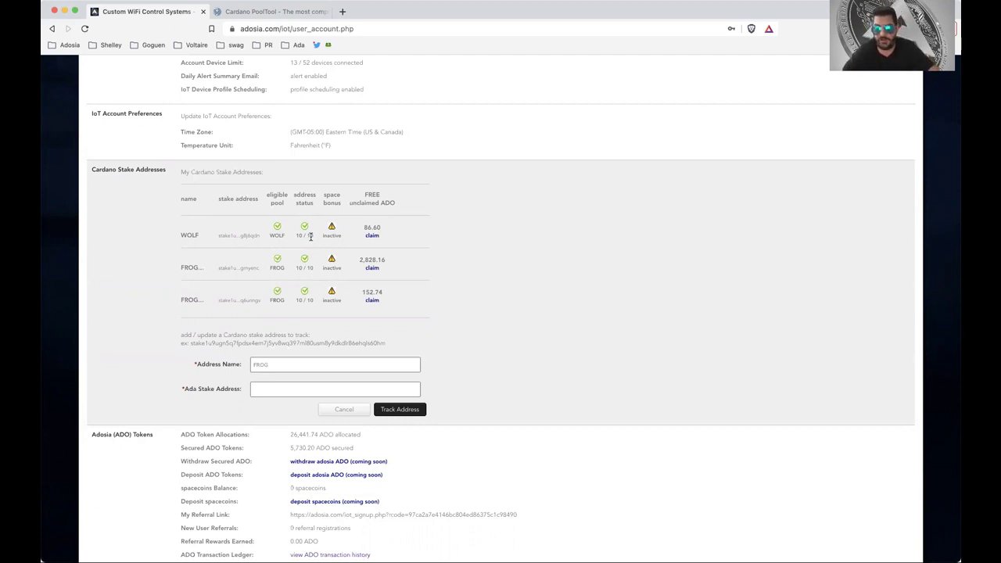
Claim WOLF's 86.60 ADO, then inspect the 2.080504 Ada payment amount and payment address
scroll(472, 315, "up", 1)
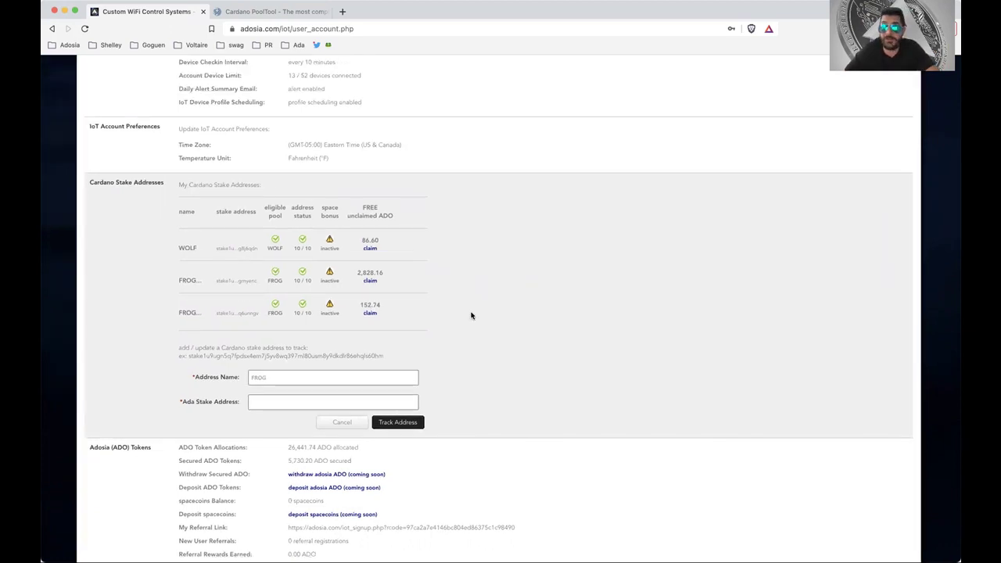
left_click(370, 248)
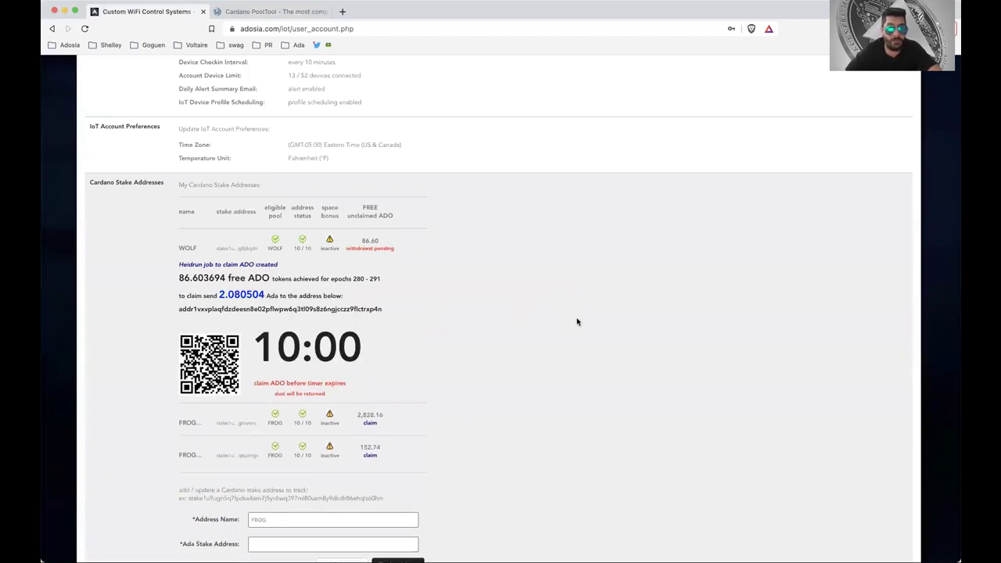
left_click_drag(217, 296, 266, 297)
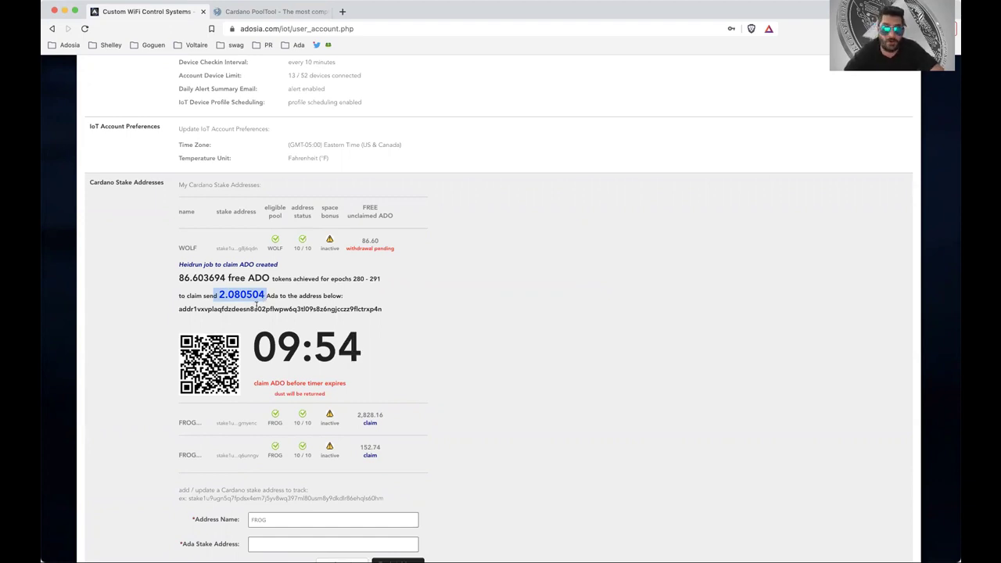
double_click(261, 308)
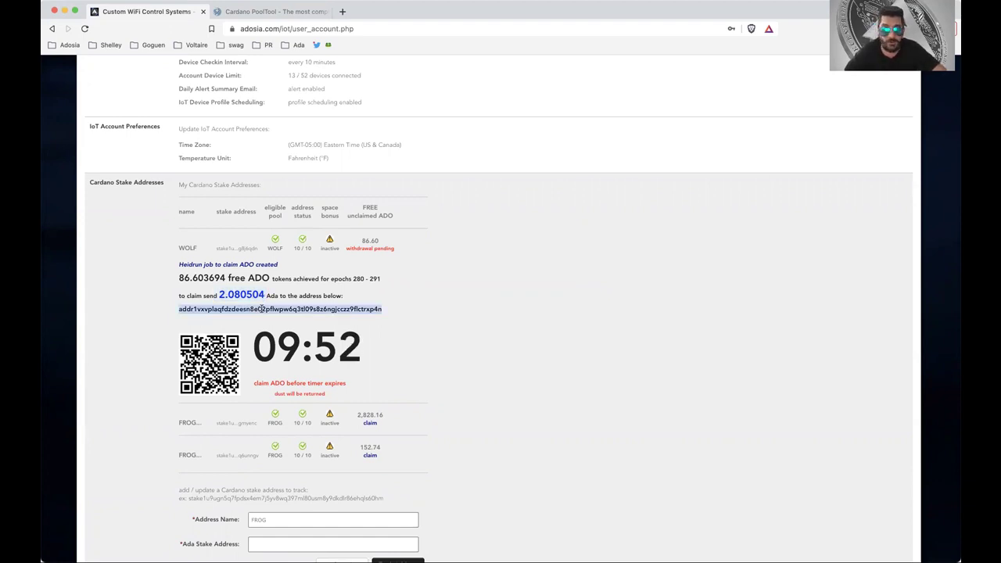
left_click(417, 315)
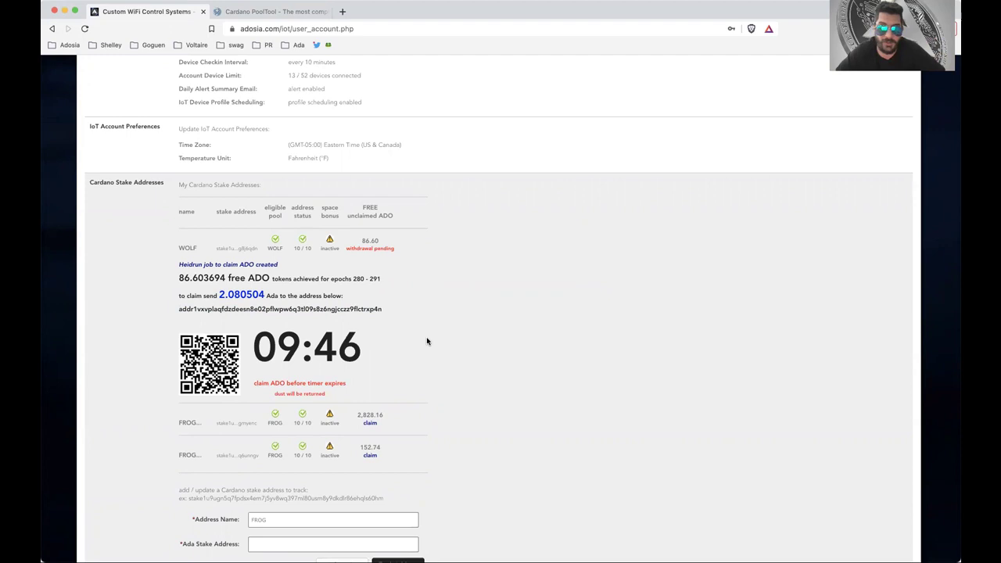
double_click(198, 281)
left_click(552, 316)
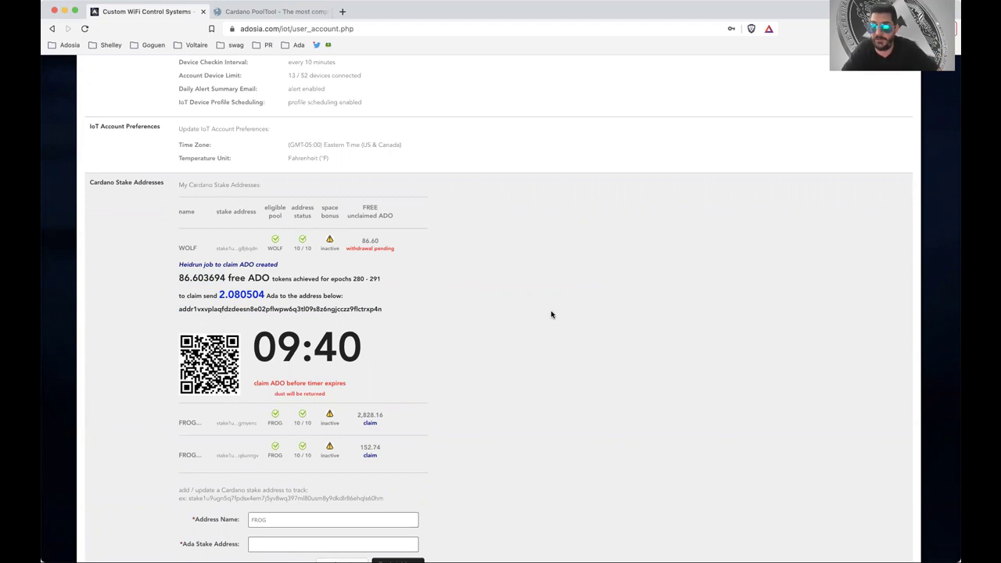
double_click(235, 295)
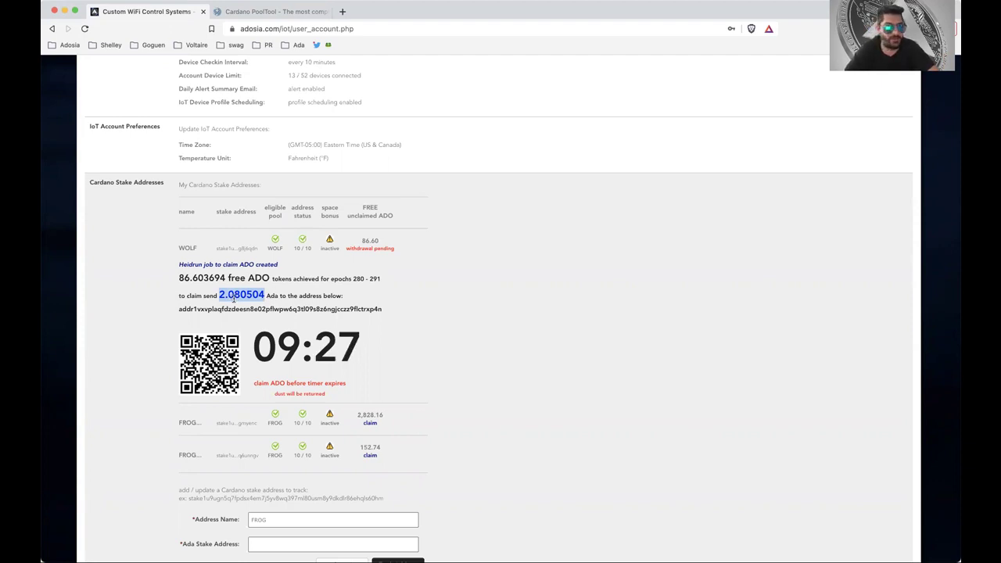
left_click(233, 298)
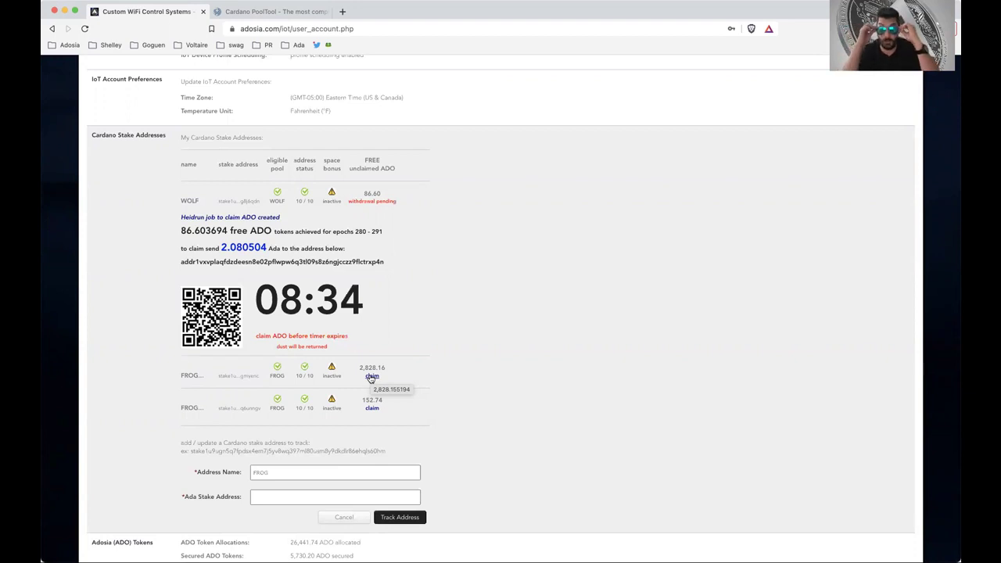
Claim the FROG addresses' unclaimed ADO (2,828.16 and 152.74) from their table rows
left_click(372, 377)
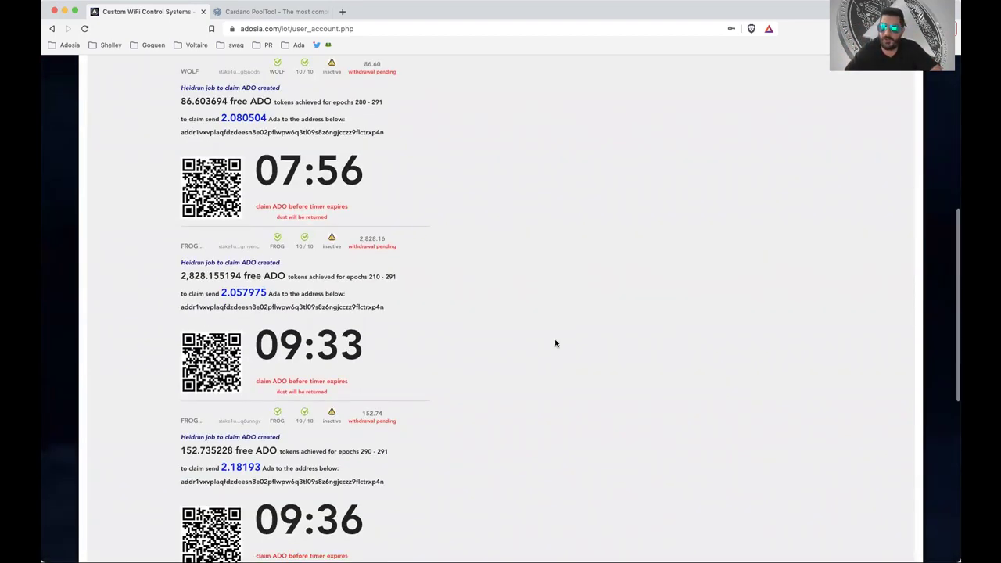